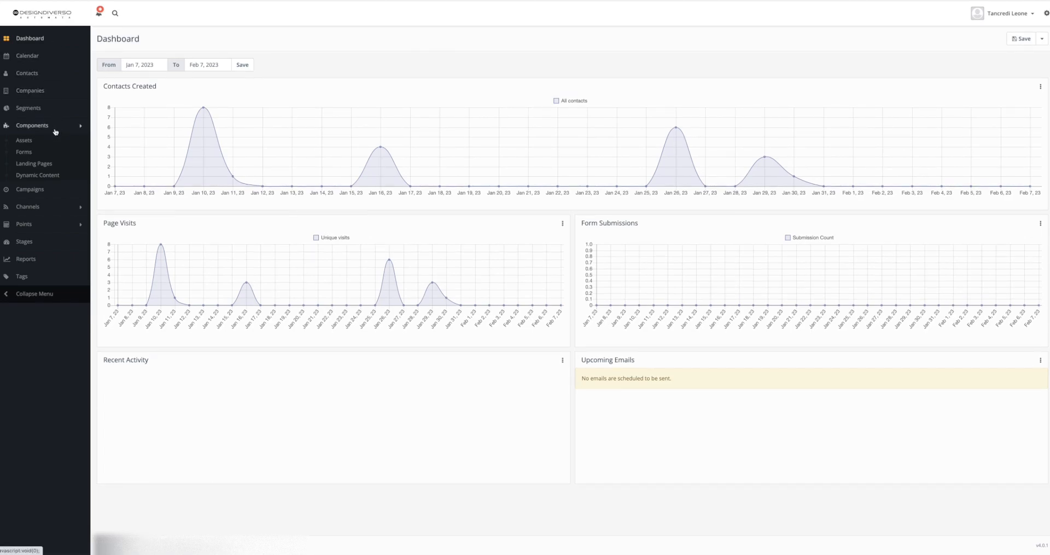
Start creating a new standalone form from the Forms component section.
click(73, 128)
click(72, 128)
click(52, 153)
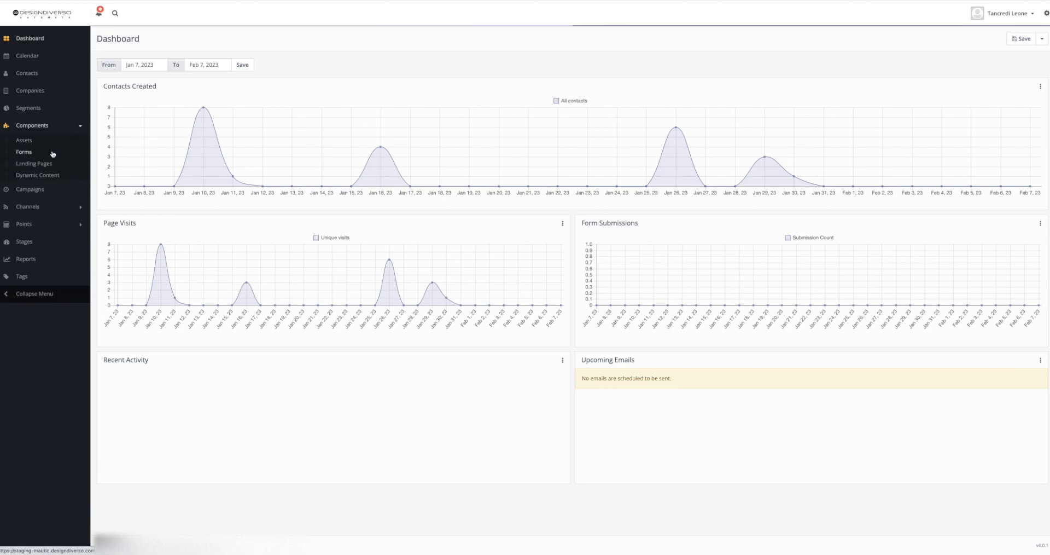
click(1034, 39)
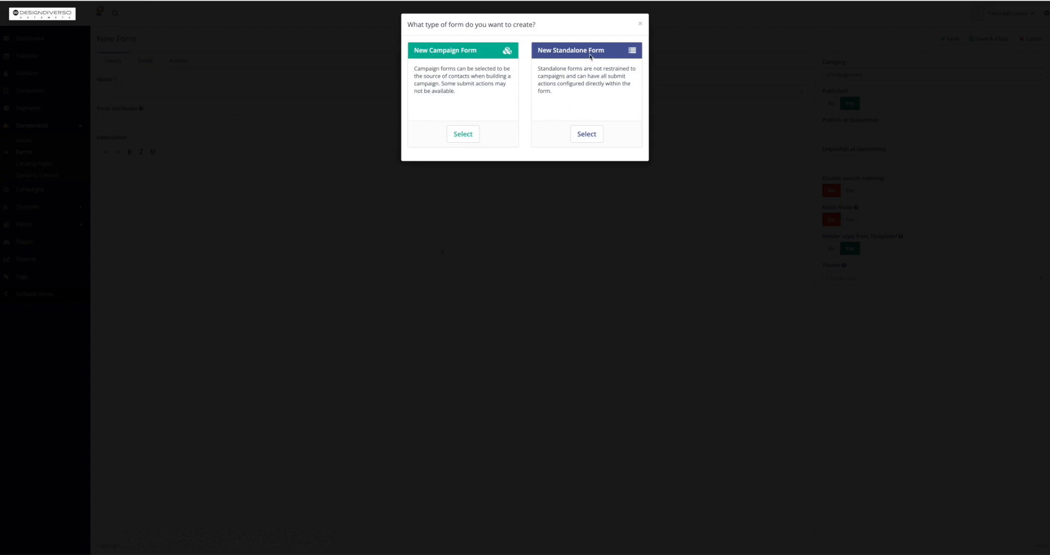
click(585, 133)
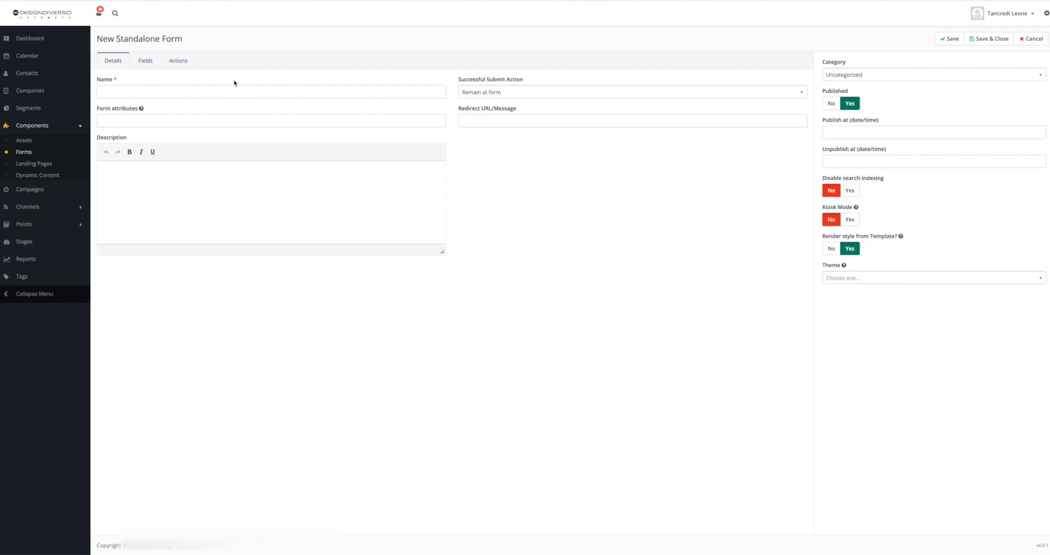
Name the new form Test.
click(176, 94)
text(Test)
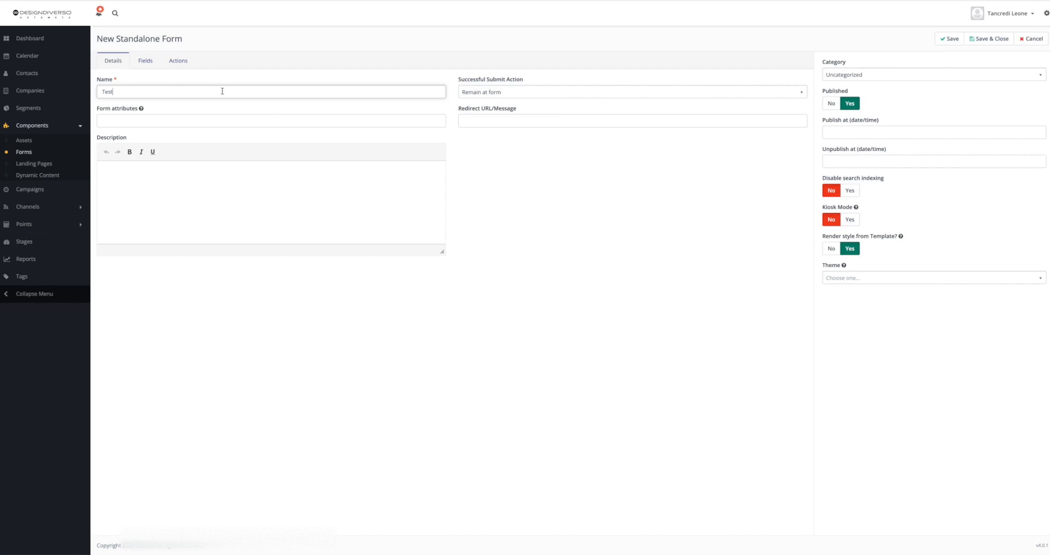
Set the successful submit action to display the message 'Thank you for your message!'.
click(494, 98)
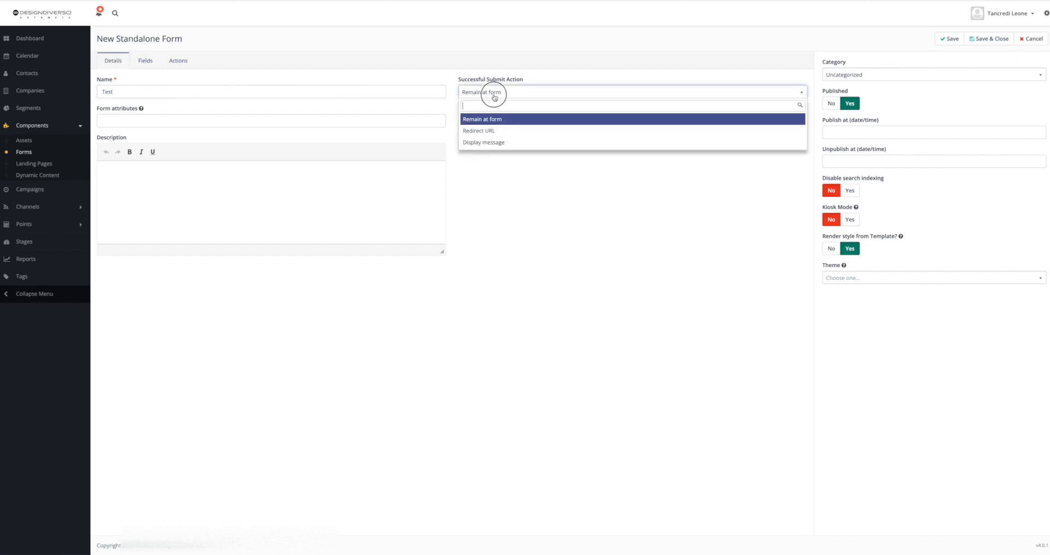
click(501, 142)
click(488, 121)
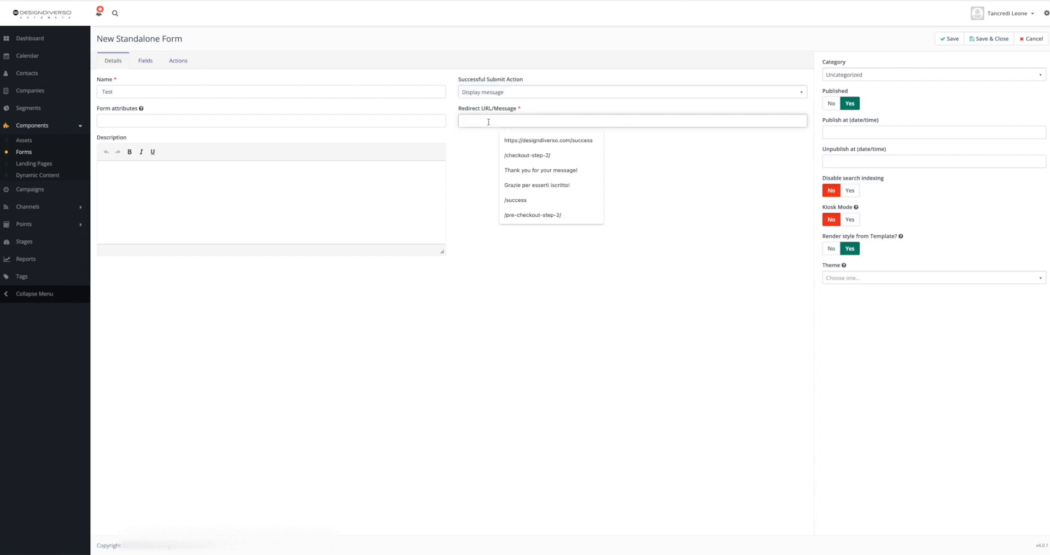
text(Thak)
key(BackSpace)
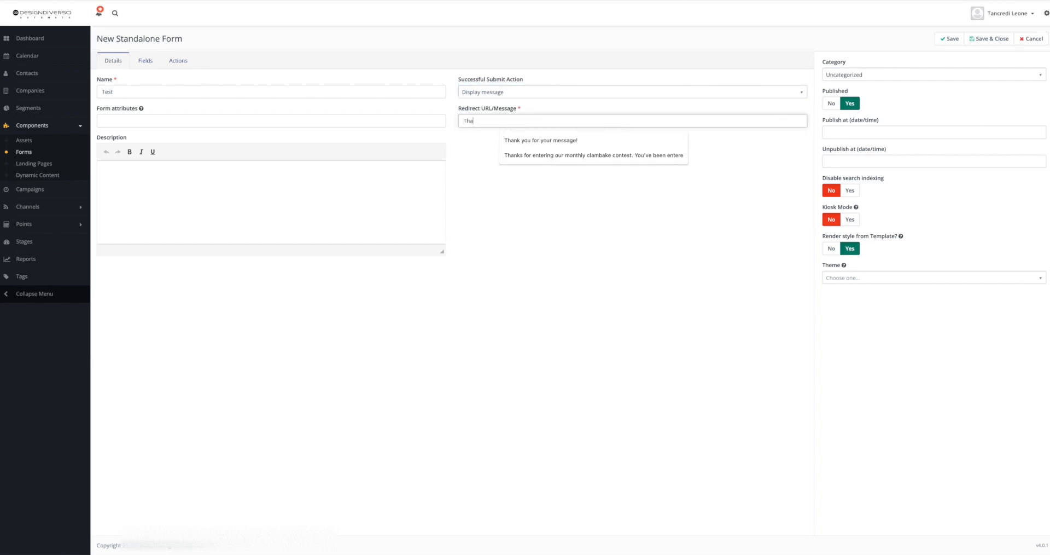
click(529, 141)
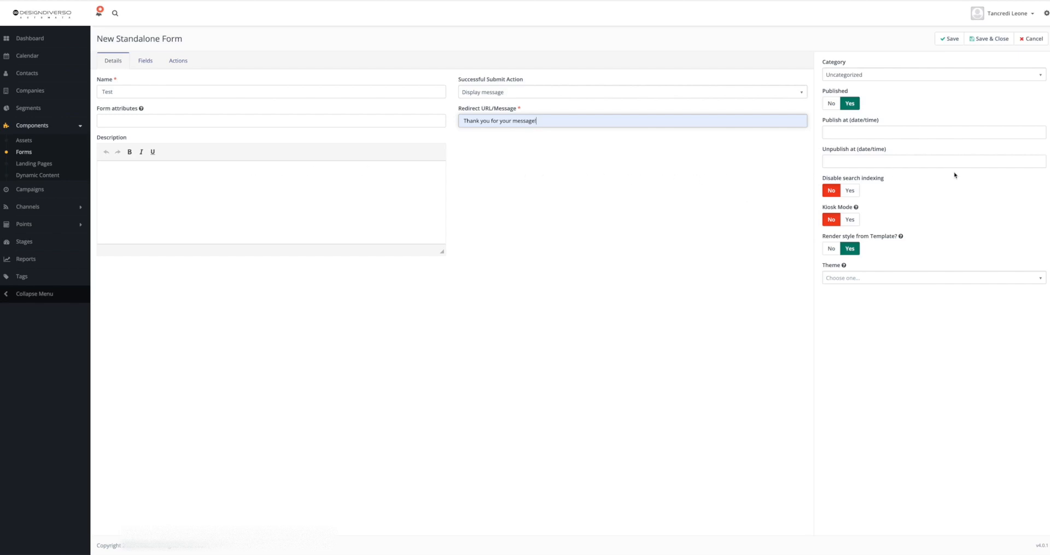
Add a Text field to the form and label it Name.
scroll(952, 176, down, 1)
scroll(953, 176, up, 1)
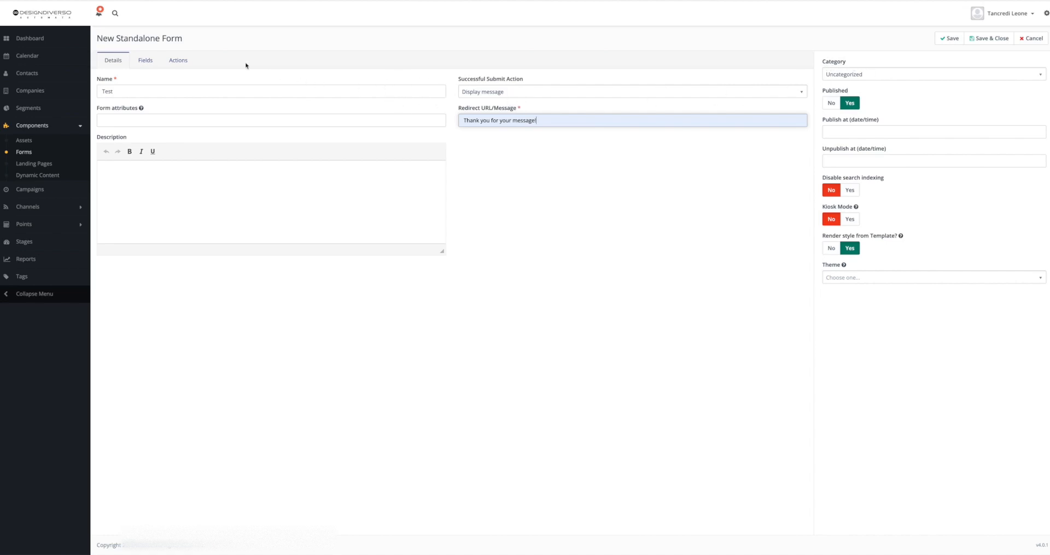
click(153, 65)
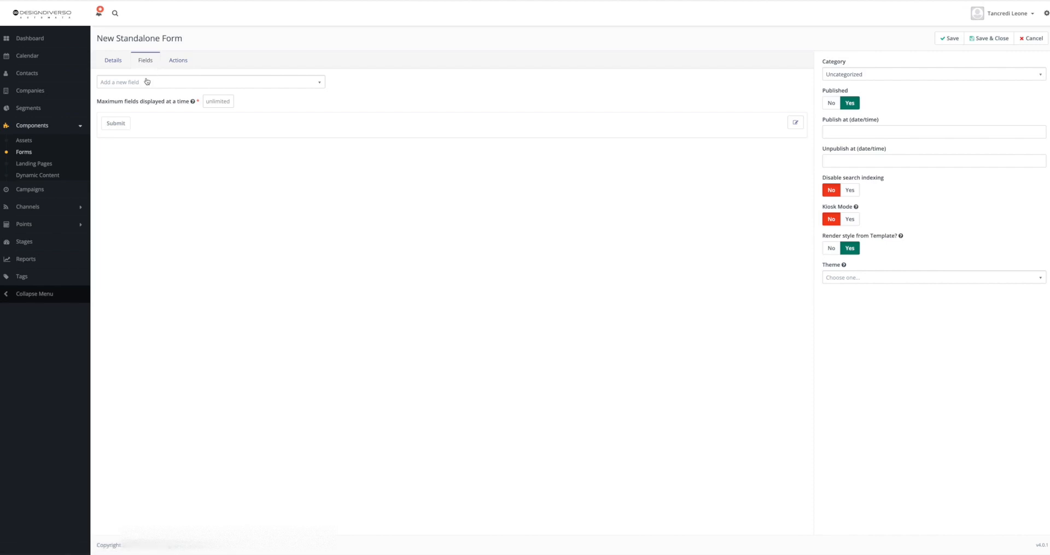
click(141, 84)
text(te)
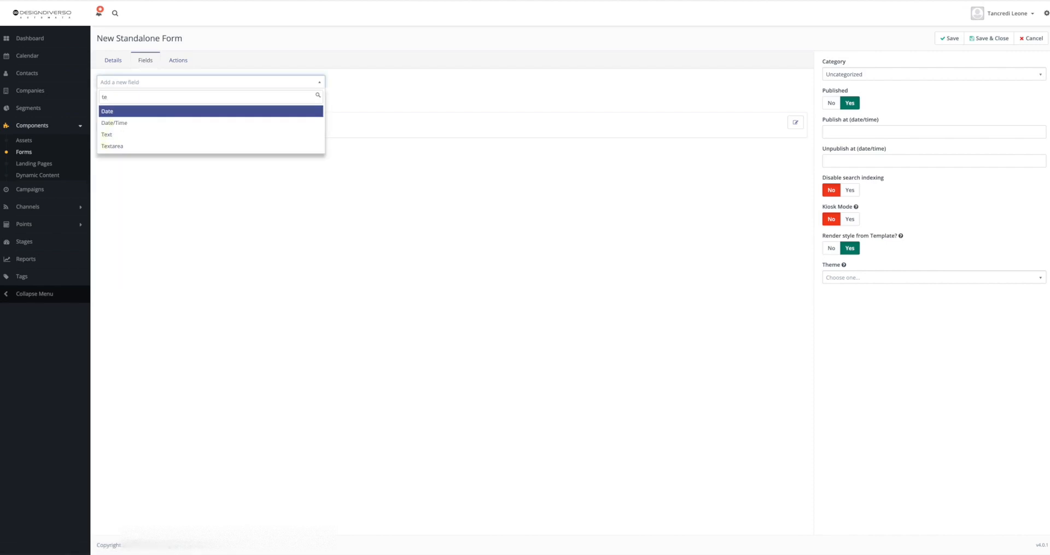
click(153, 134)
click(443, 81)
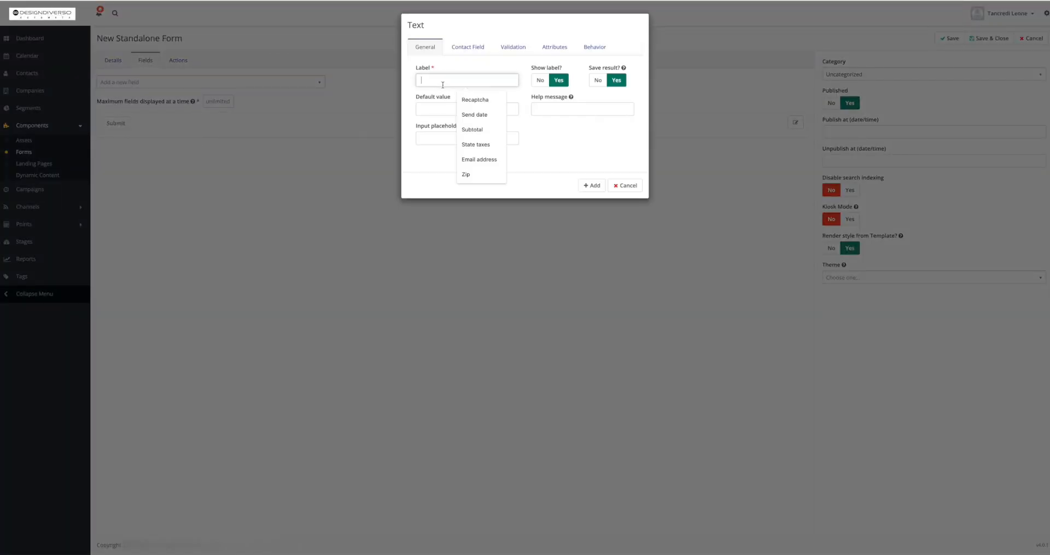
text(Name)
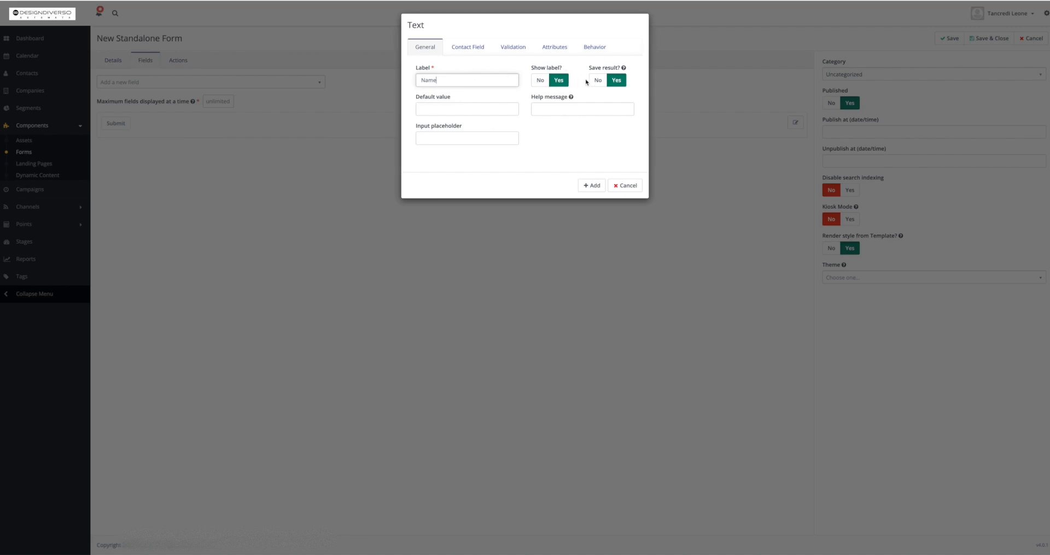
Map the Name field to the contact's First Name field.
mouse_move(624, 69)
click(481, 53)
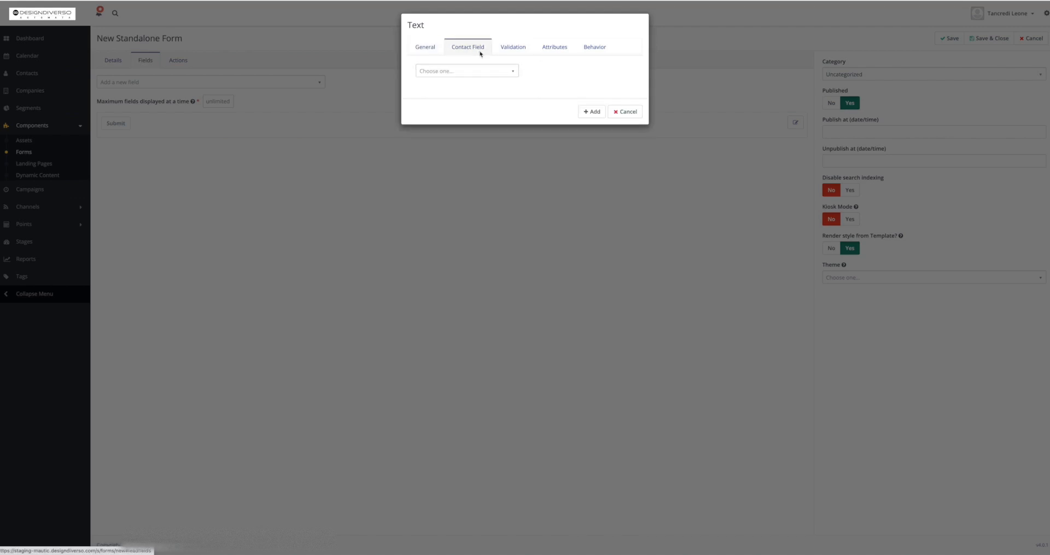
click(471, 71)
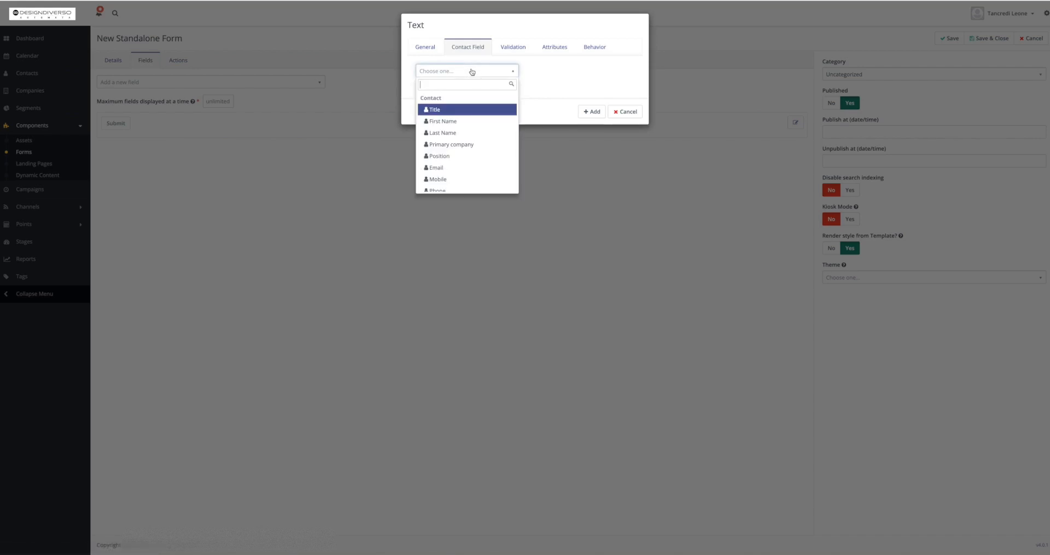
click(468, 118)
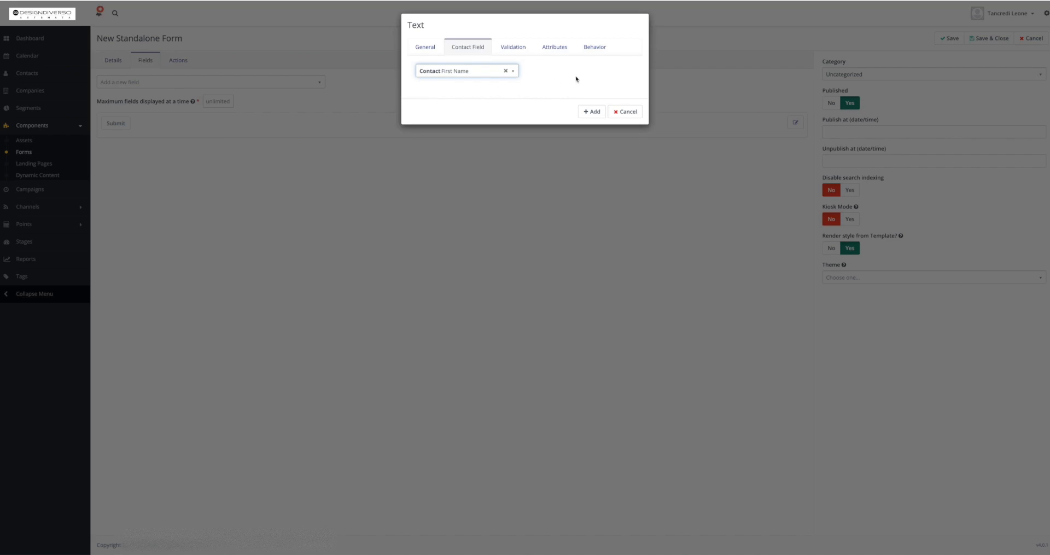
Make the Name field required with the validation message 'Please enter your first name'.
click(514, 47)
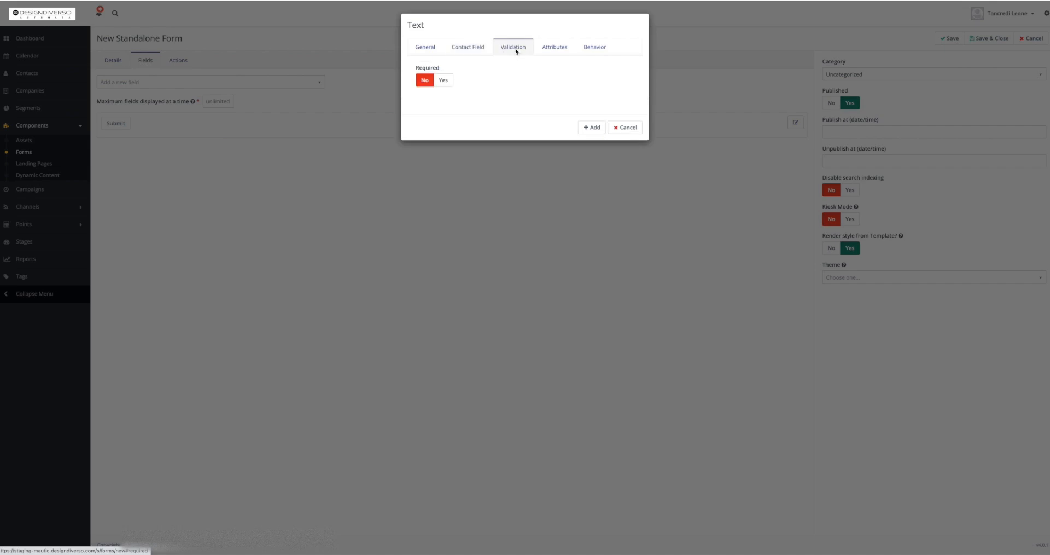
click(444, 81)
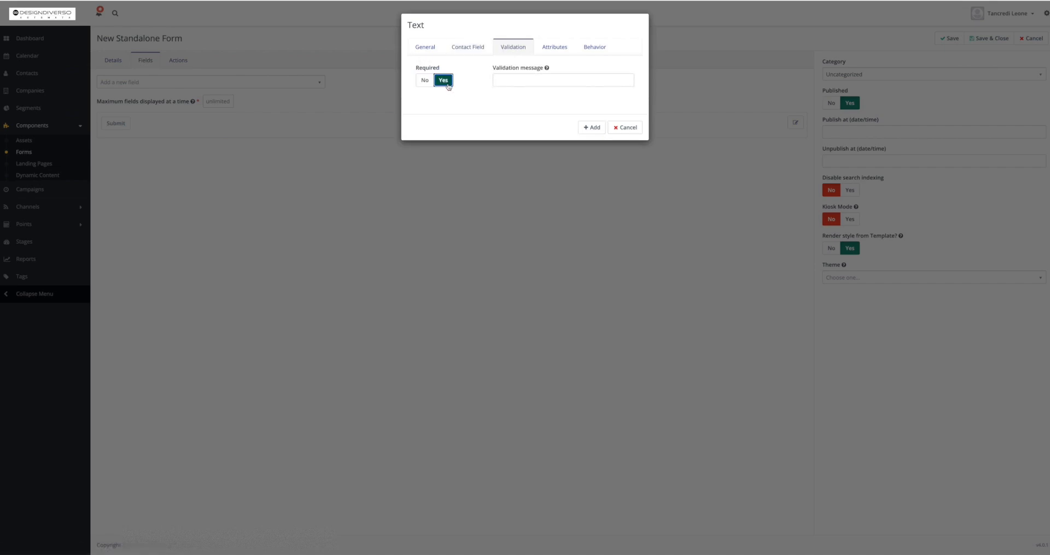
click(520, 79)
text(Please en)
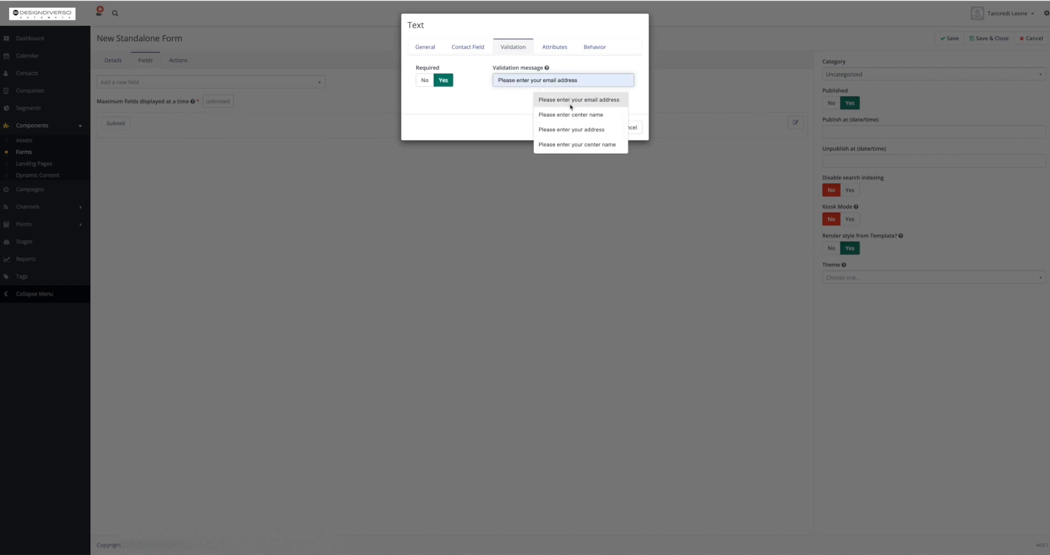
text(ter your first name)
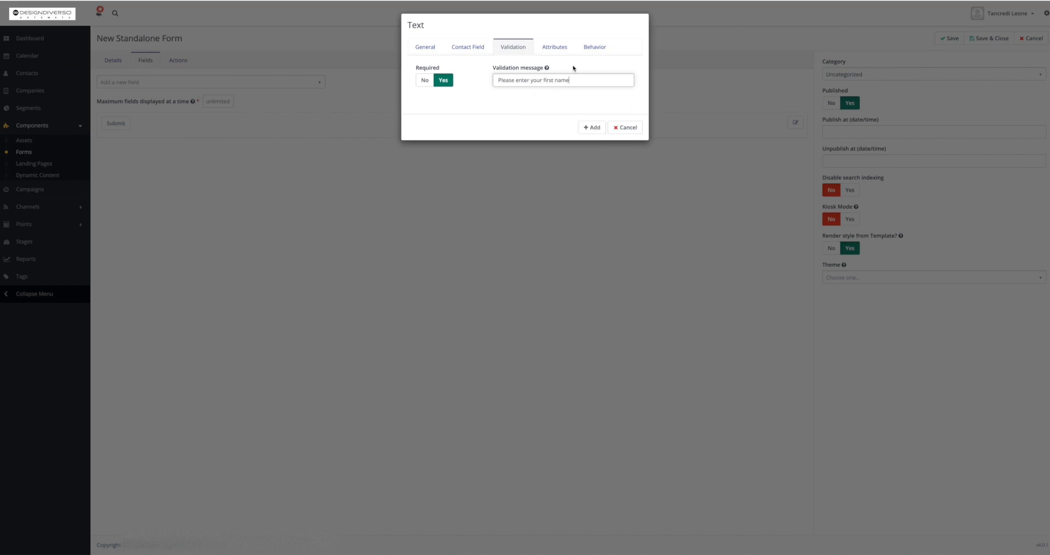
Set the Name field's HTML name to first_name.
click(554, 54)
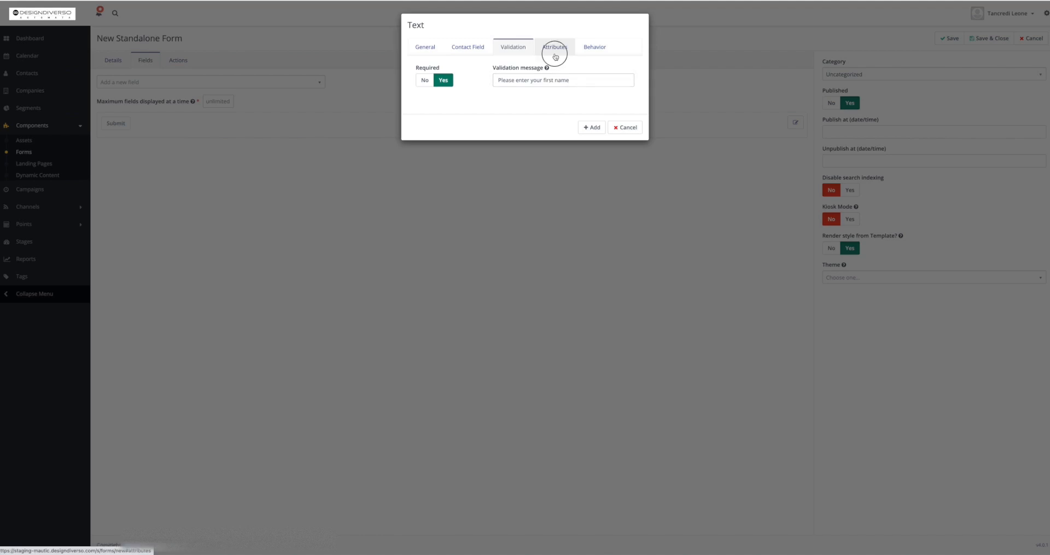
click(458, 81)
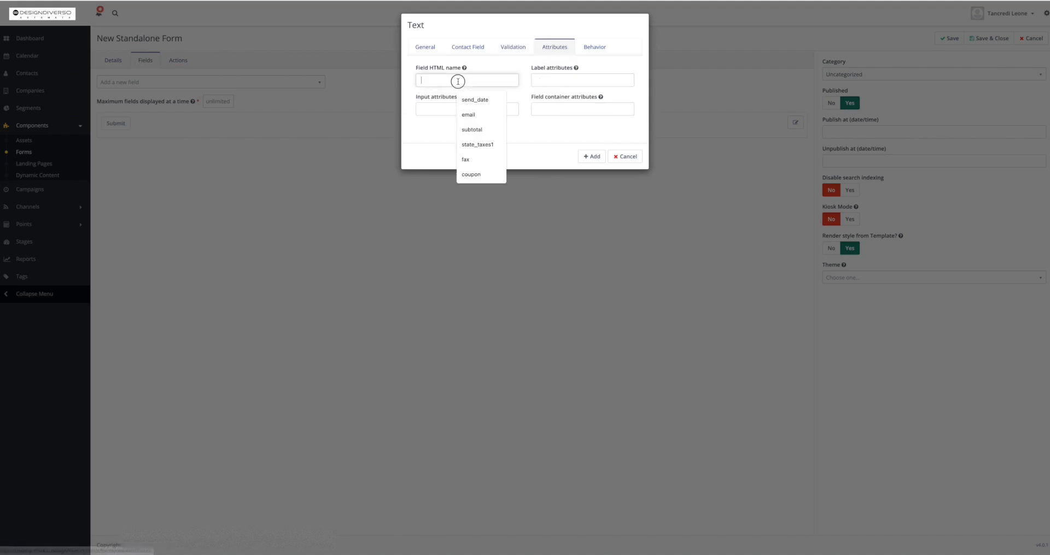
text(nam)
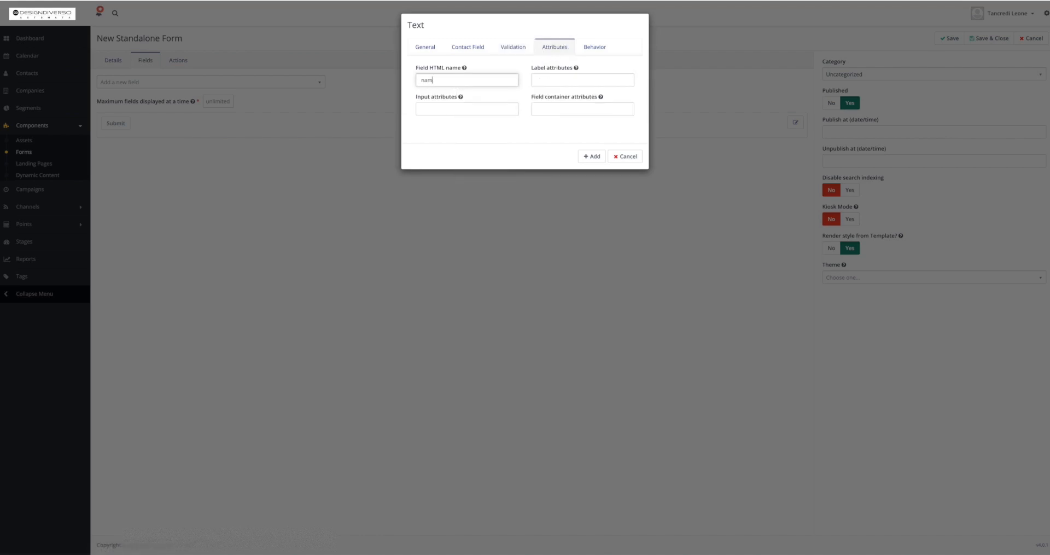
key(BackSpace)
key(BackSpace)
text(first_name)
Review the Name field's behavior options and add the field to the form.
mouse_move(435, 69)
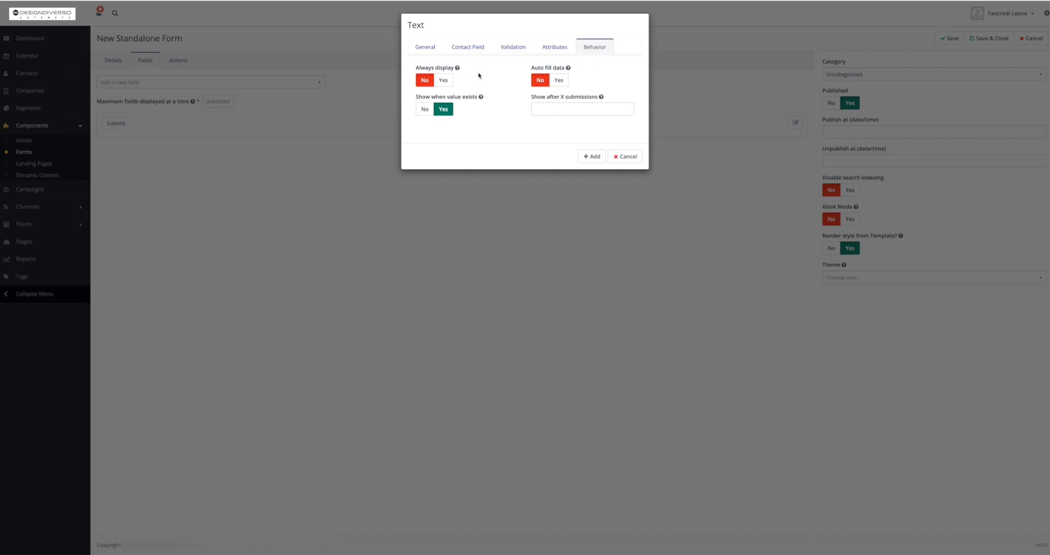
mouse_move(458, 71)
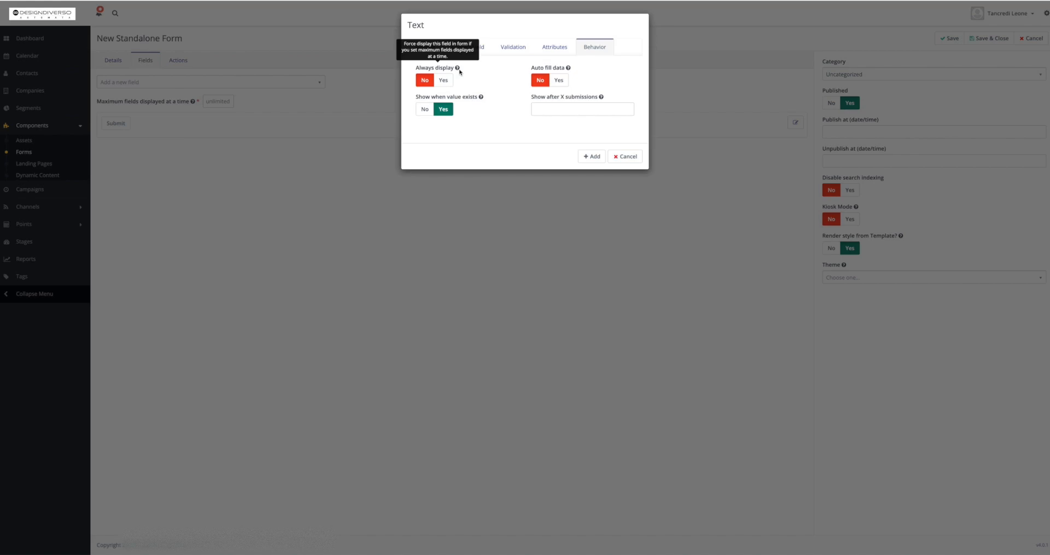
mouse_move(570, 68)
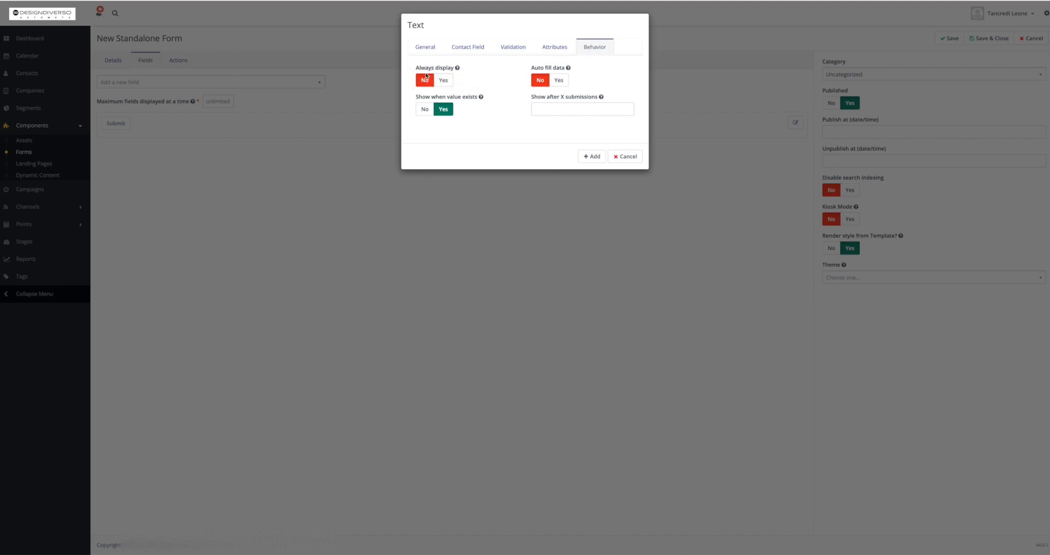
click(591, 157)
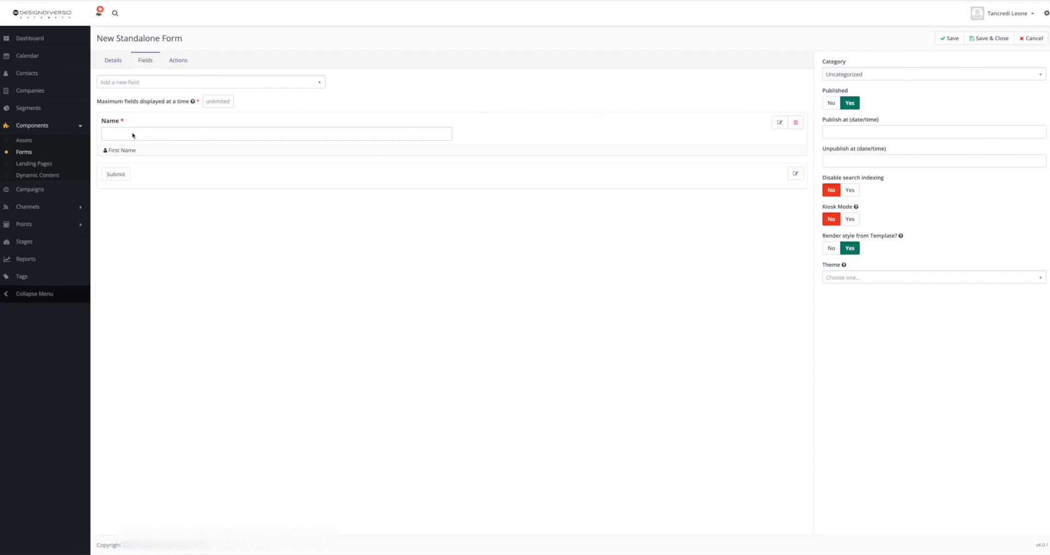
Add an Email field to the form labelled Email address.
click(136, 88)
text(email)
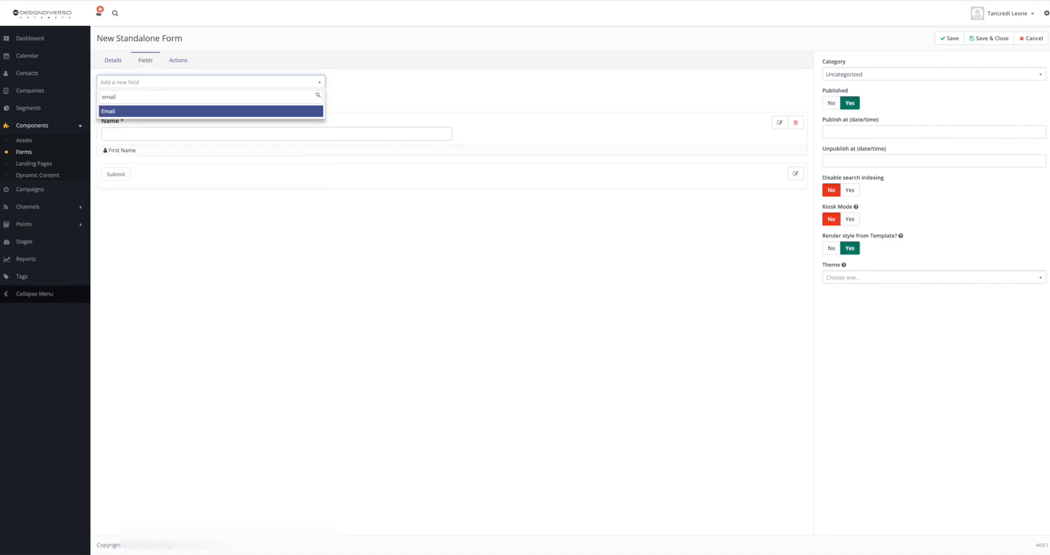
click(155, 111)
click(441, 80)
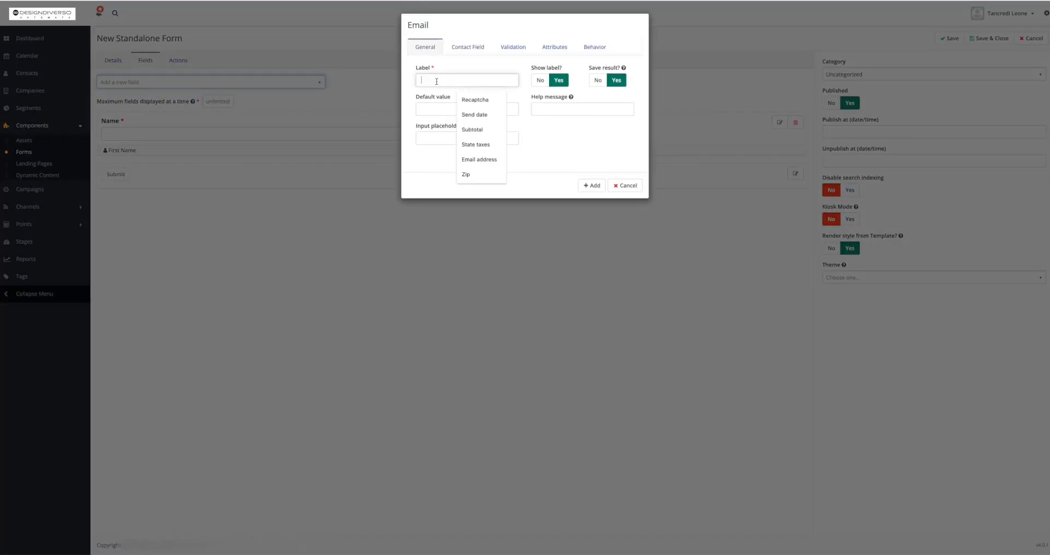
text(Emai)
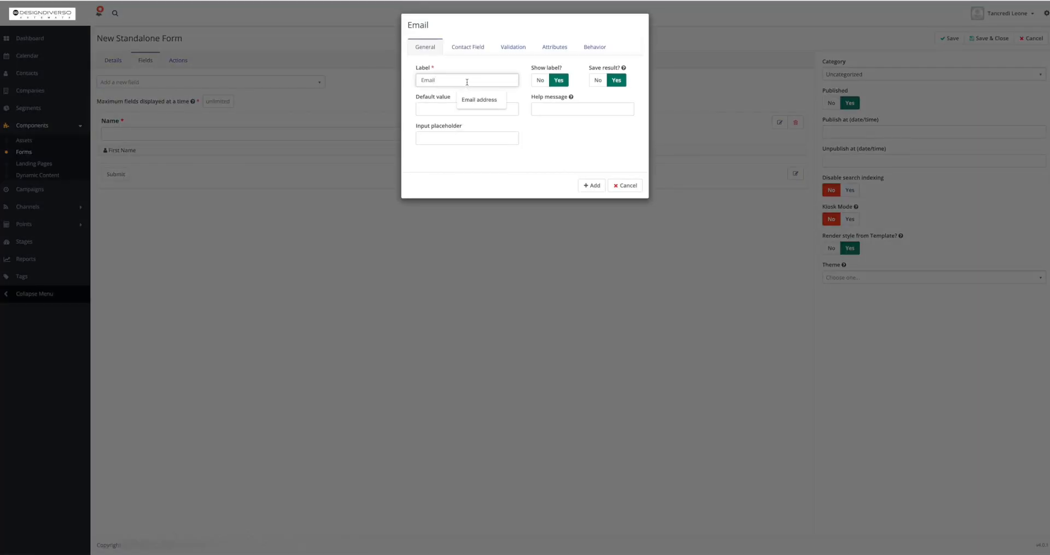
text(l)
click(474, 99)
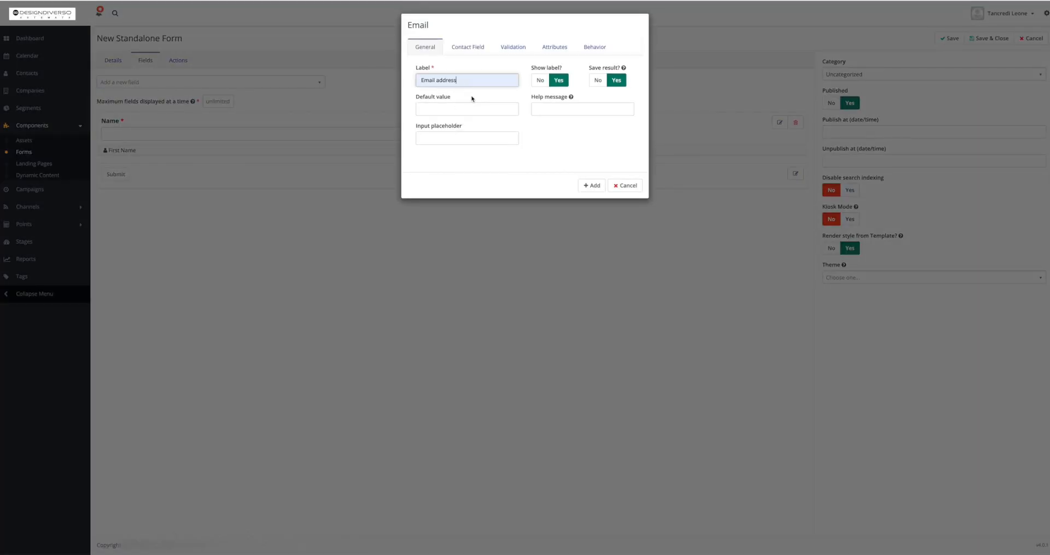
Check the Email field's contact mapping and make it required with the validation message 'Please enter your email address'.
click(472, 56)
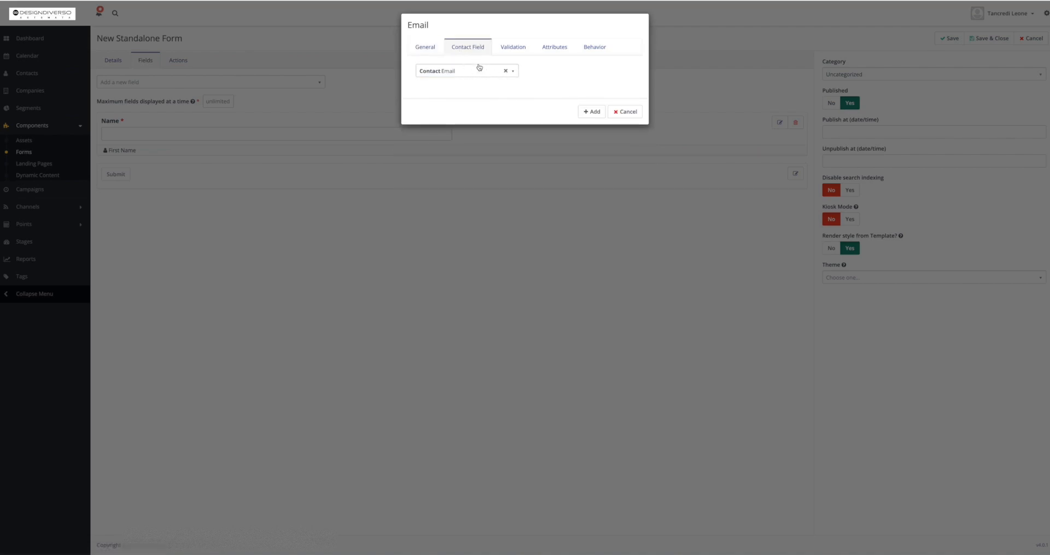
click(511, 48)
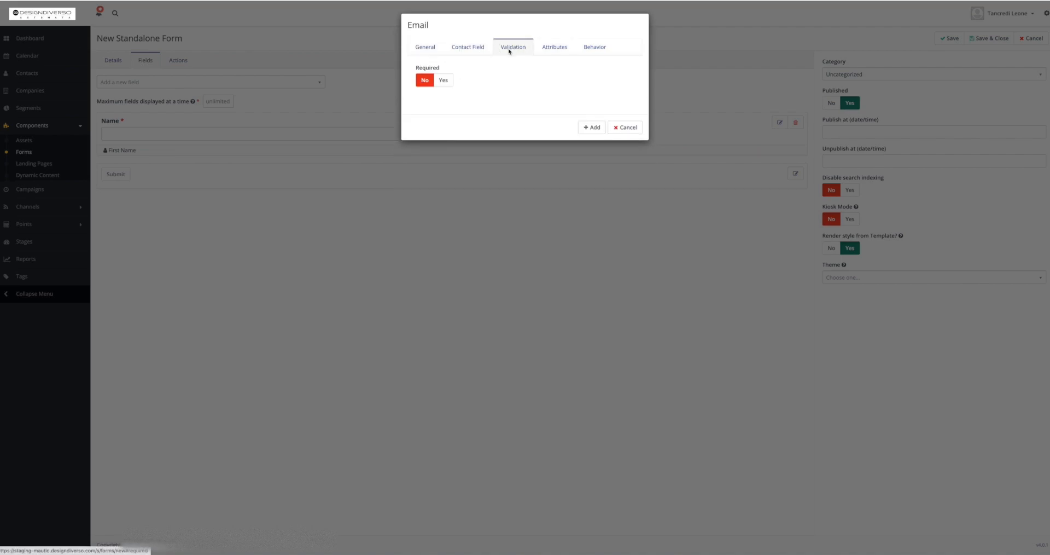
click(443, 80)
click(537, 80)
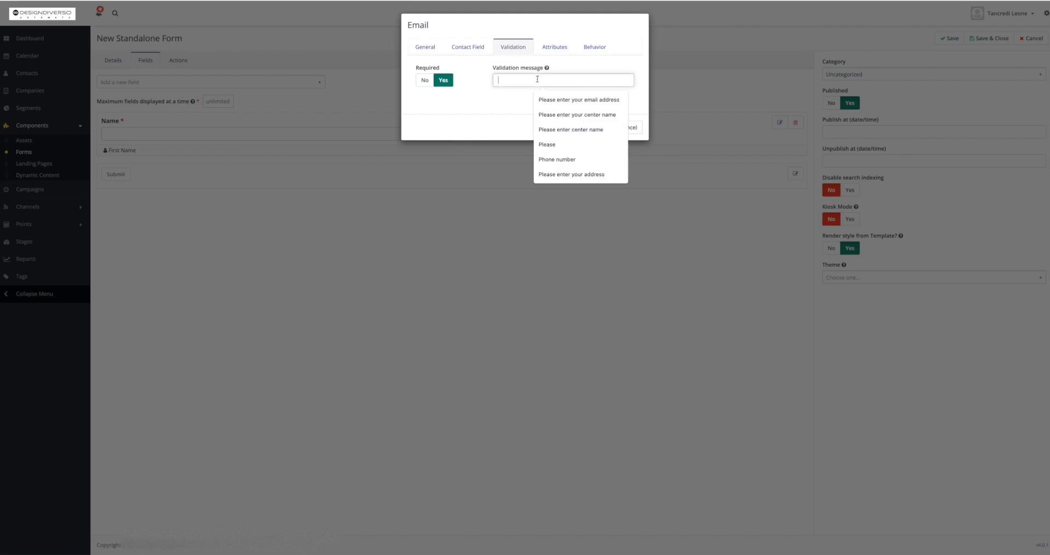
text(Please)
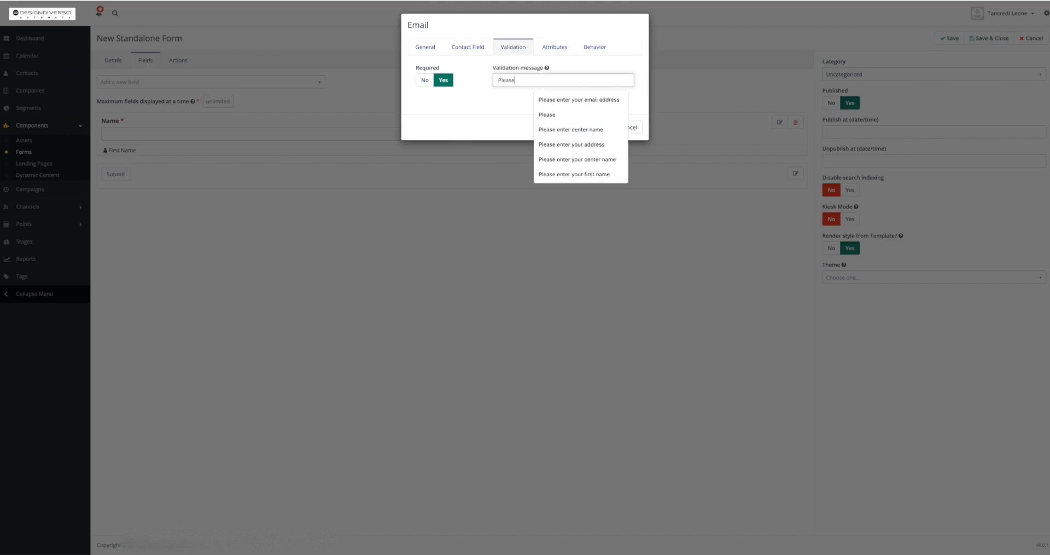
click(563, 100)
Set the Email field's HTML name to email and add the field to the form.
click(560, 53)
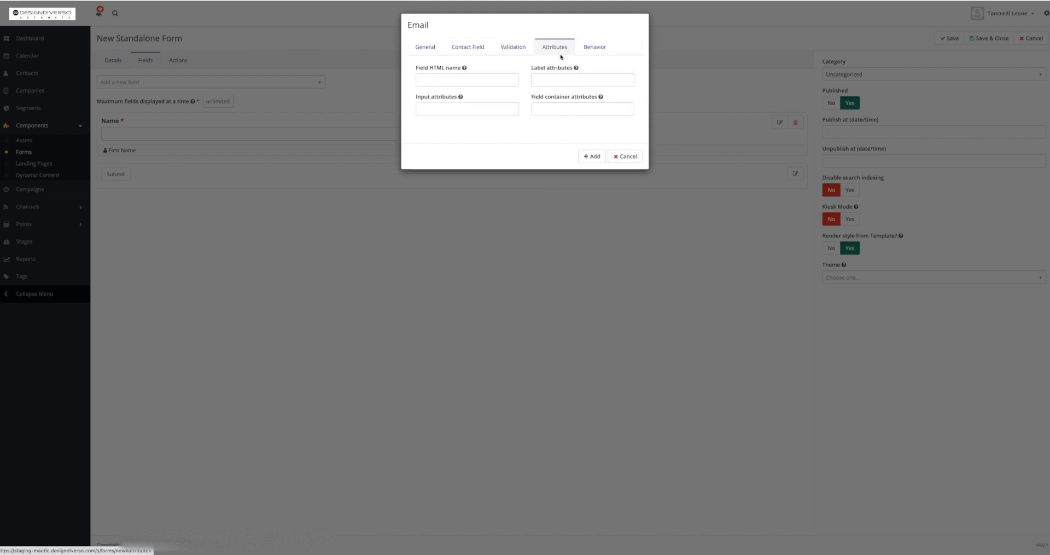
click(470, 77)
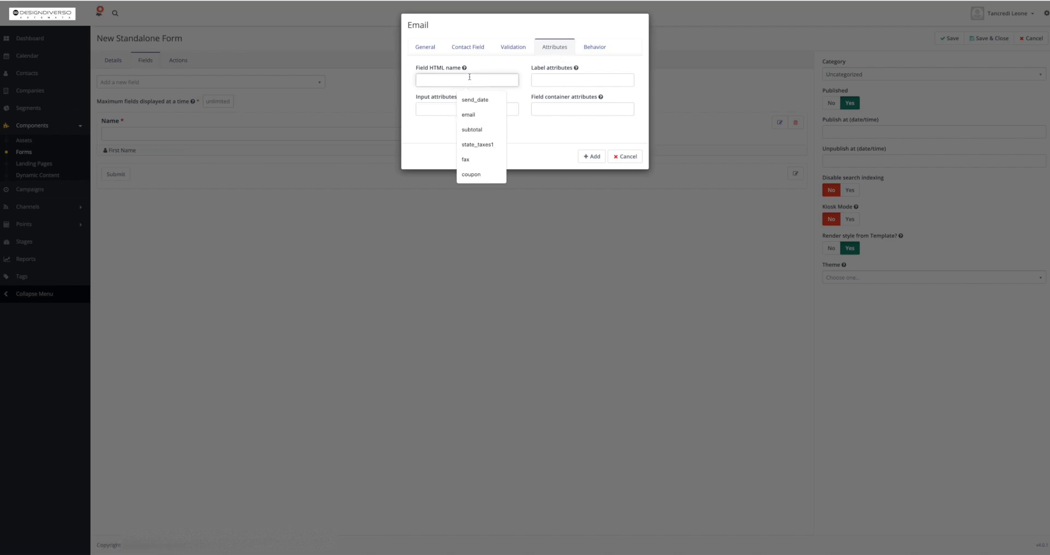
text(ea)
text(ail)
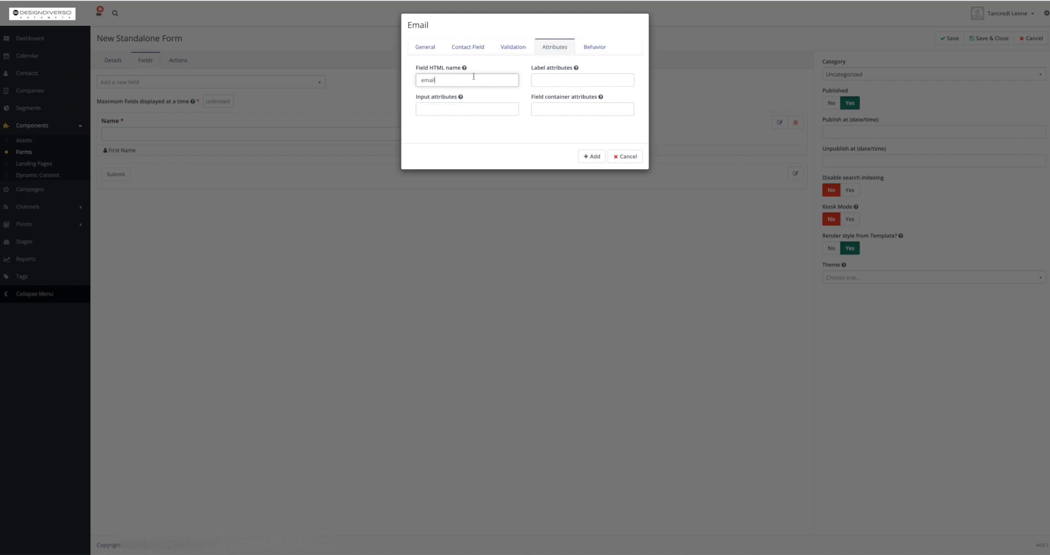
click(591, 48)
click(601, 156)
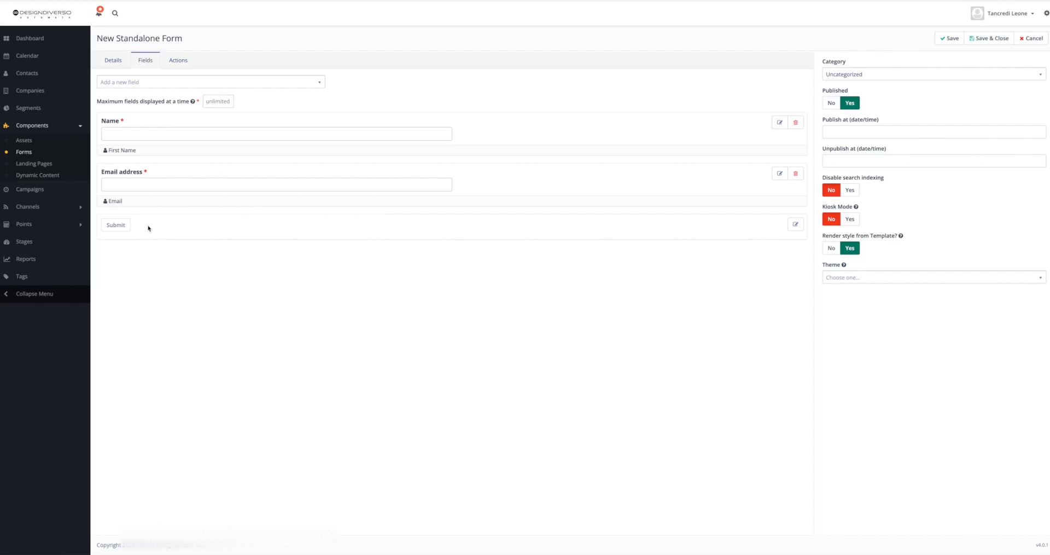
Try relabelling the submit button, keeping its label as Submit.
click(794, 225)
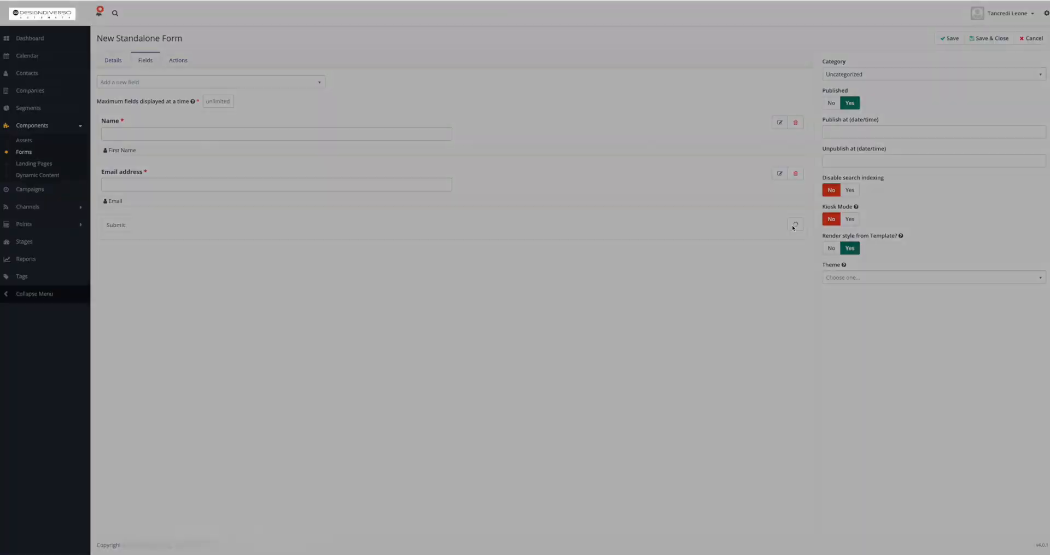
click(508, 81)
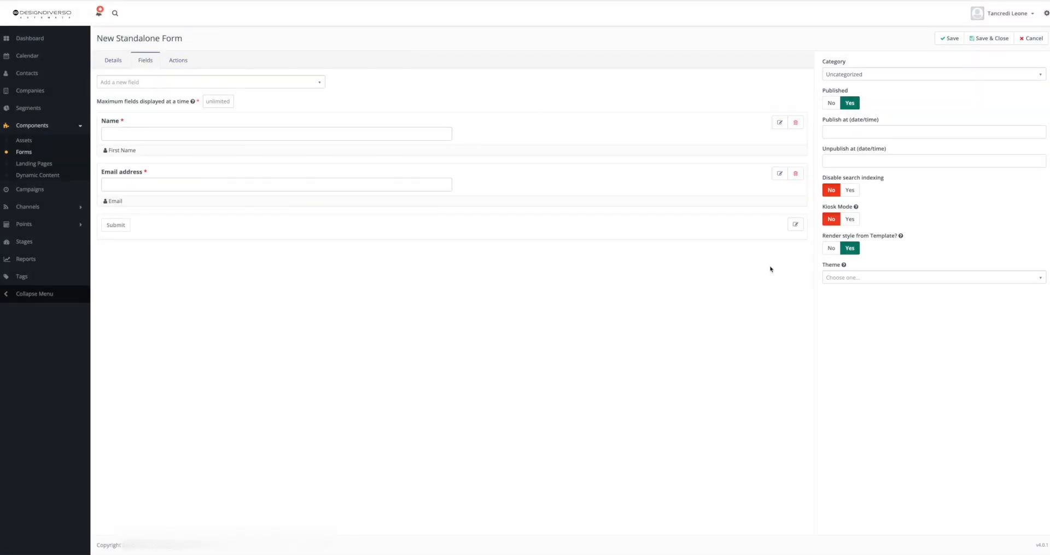
click(796, 225)
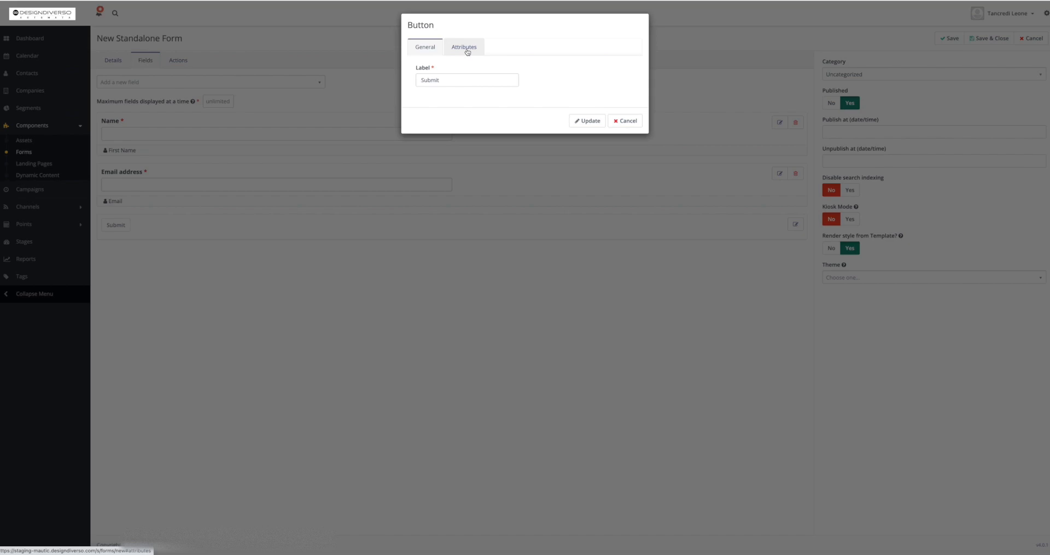
drag(454, 81, 449, 72)
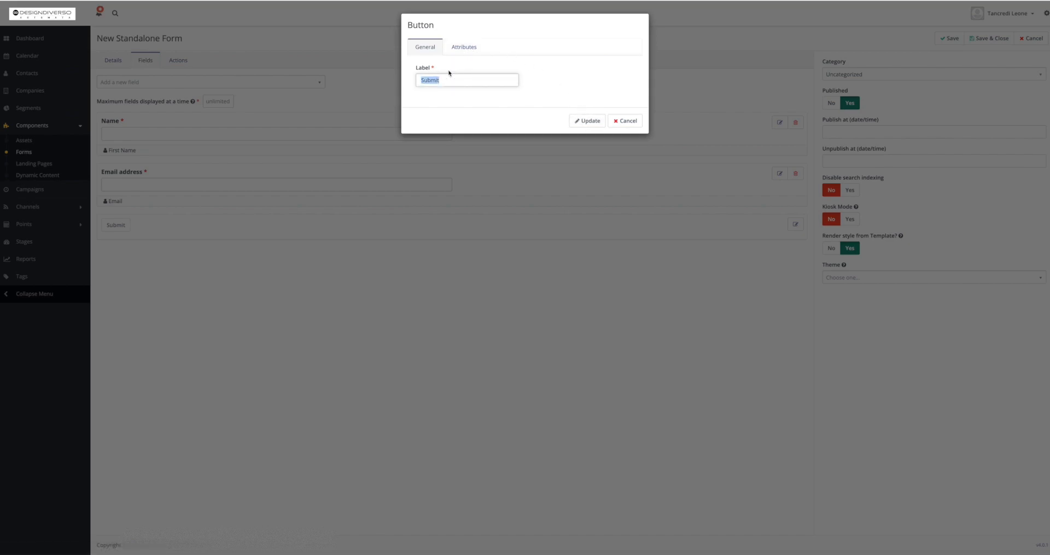
text(Sen)
key(BackSpace)
key(BackSpace)
key(BackSpace)
text(ubmit)
click(589, 119)
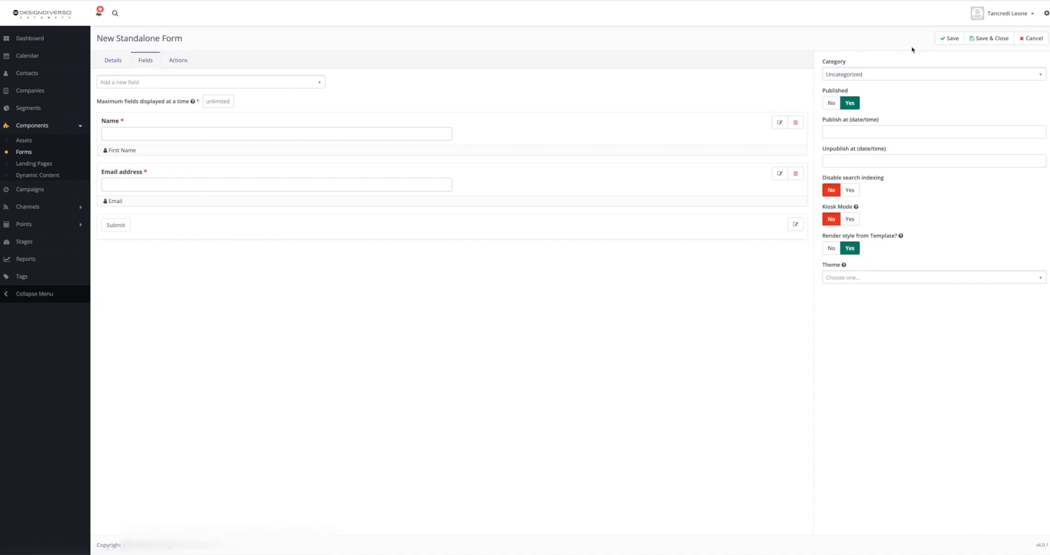
Save the form.
click(945, 40)
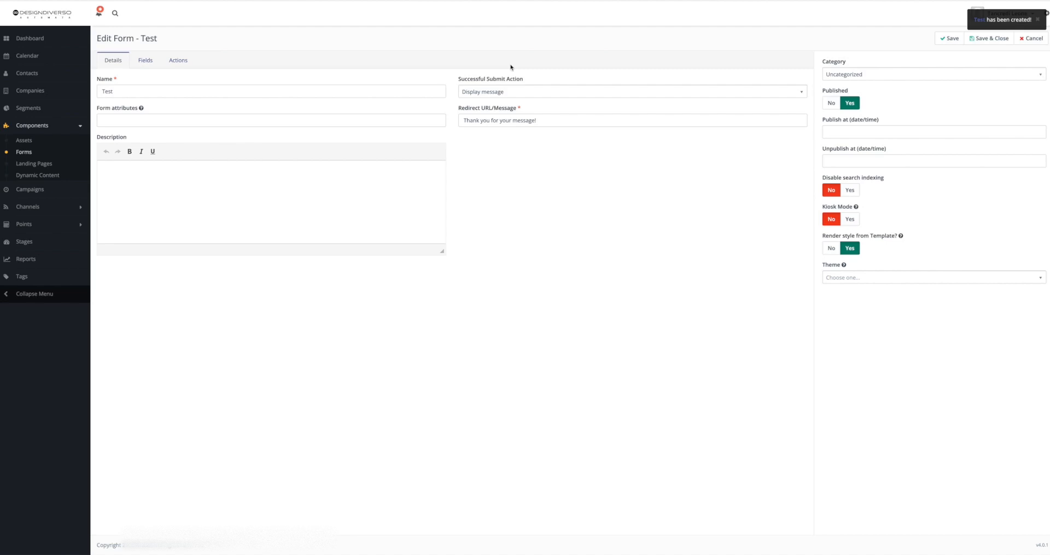
click(153, 64)
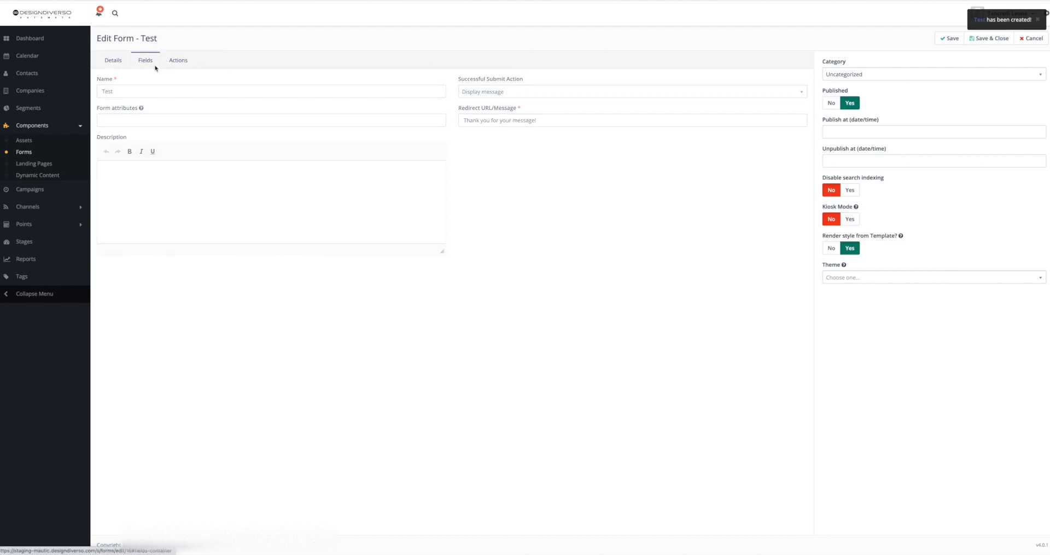
click(181, 66)
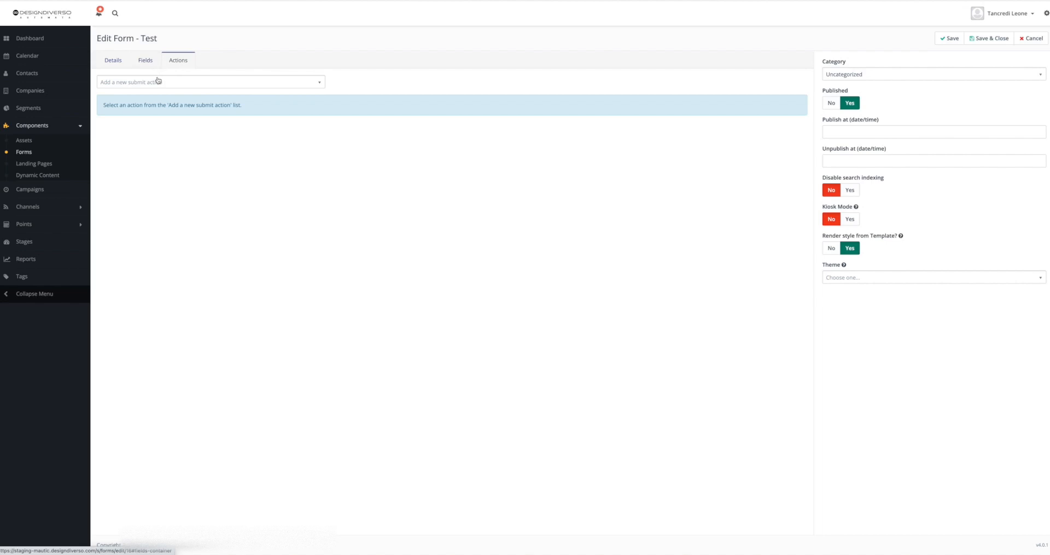
Add an 'Add to company's score' submit action named Increase score adding 10 points, and save the form.
click(158, 81)
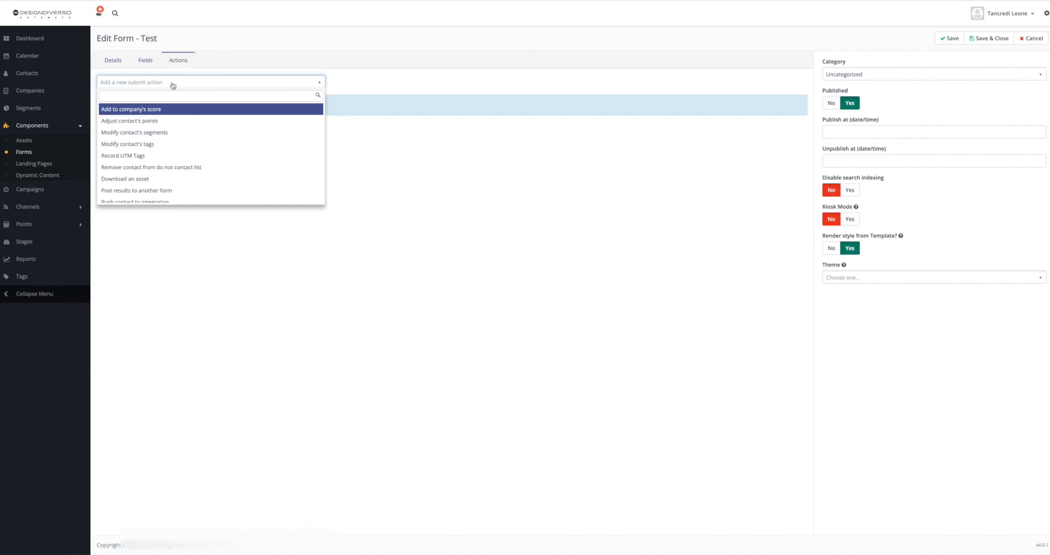
click(169, 110)
click(451, 52)
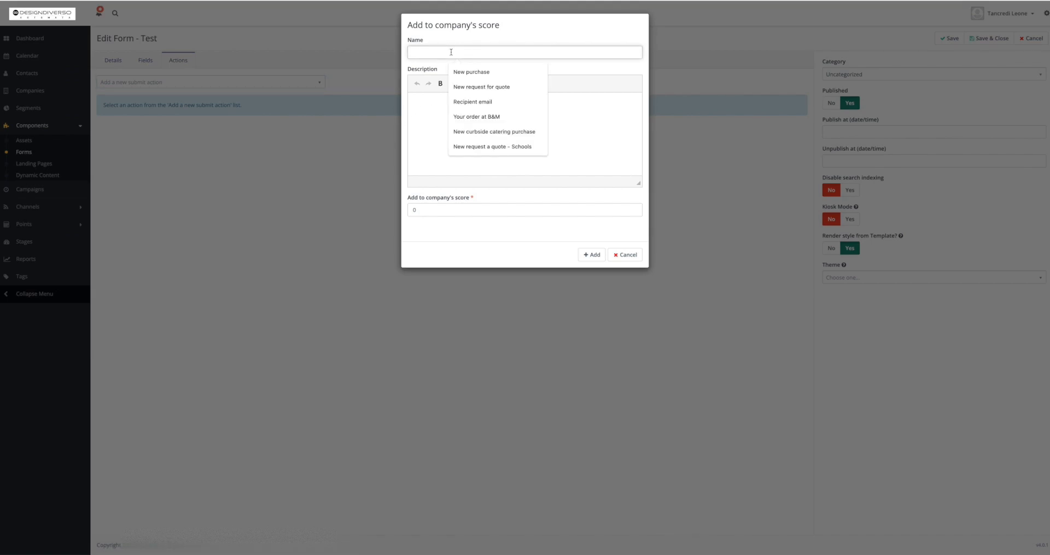
text(In)
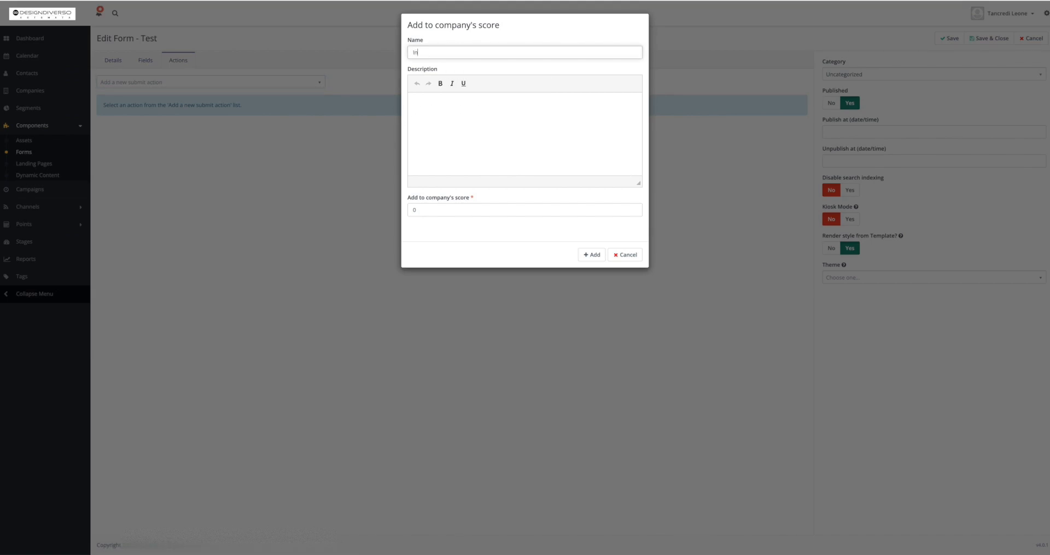
text(crease score)
click(452, 105)
click(458, 213)
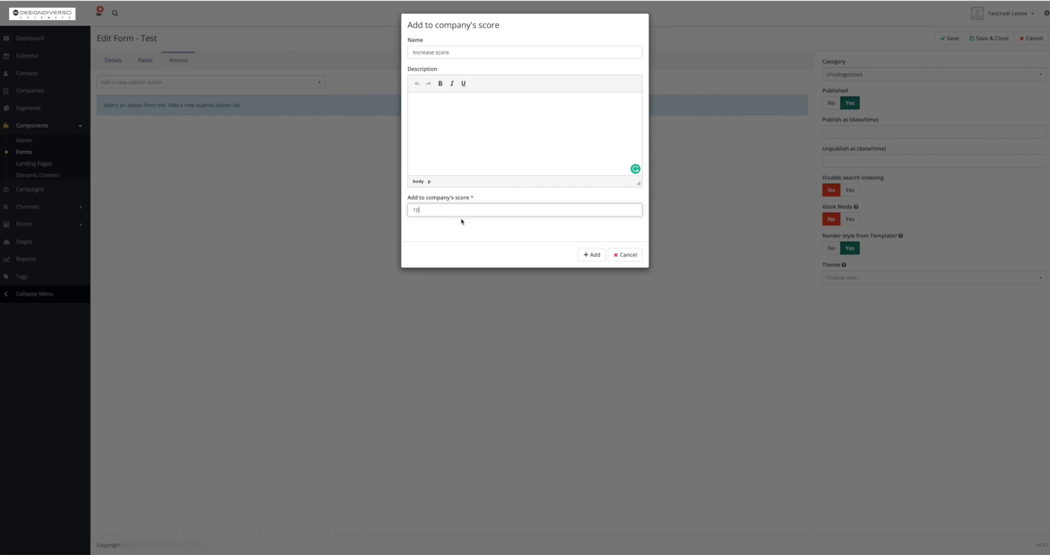
click(592, 254)
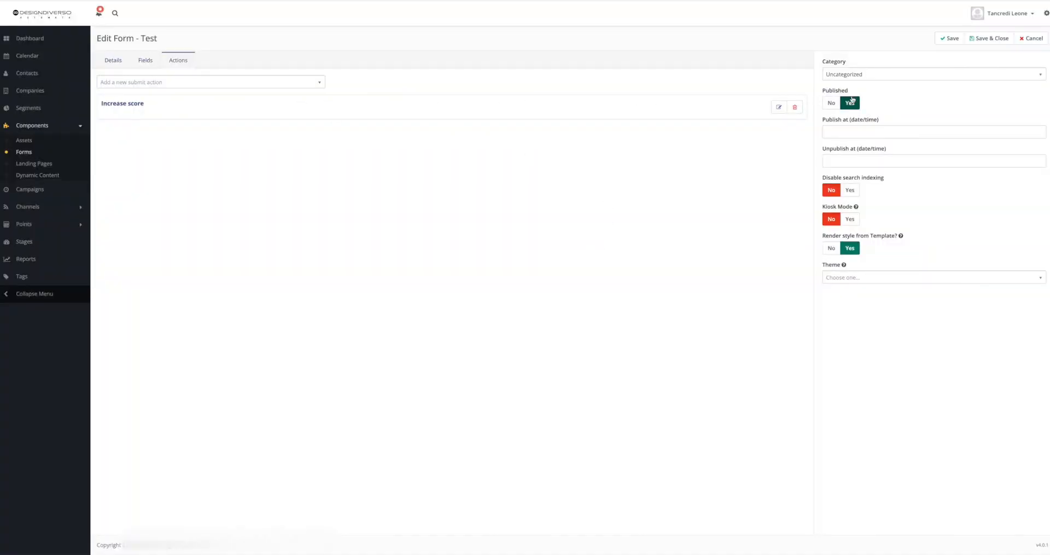
click(950, 39)
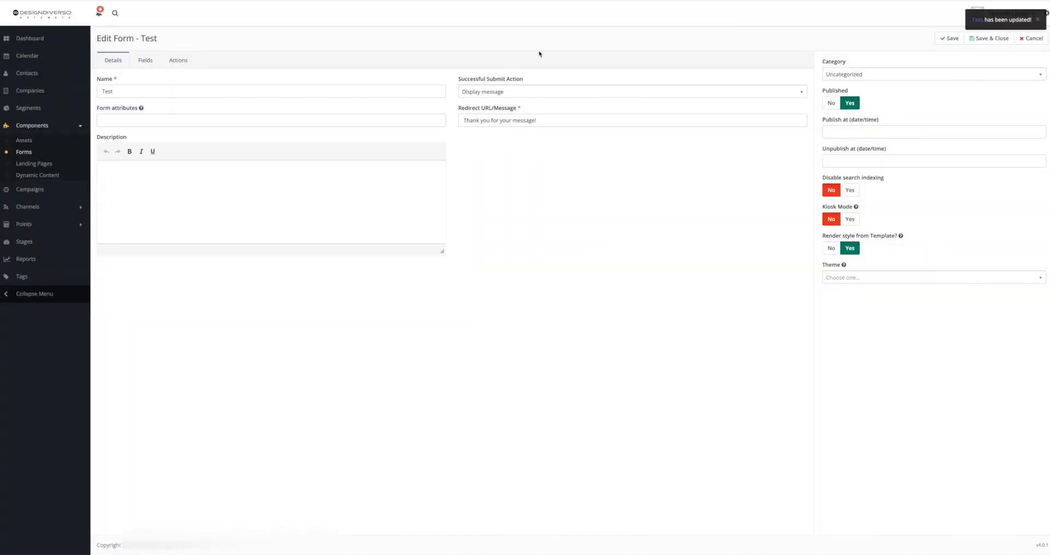